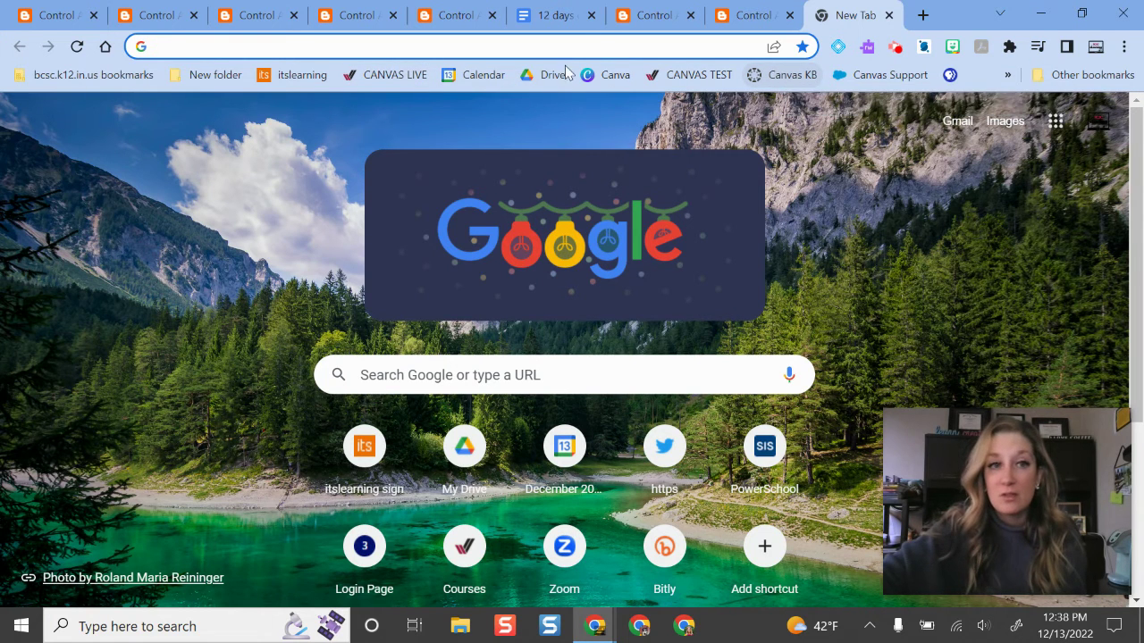
Show the links in the bcsc.k12.in.us bookmarks folder, such as Destiny, itsLearning and ParentSquare.
{"action": "left_click", "coordinate": [113, 77]}
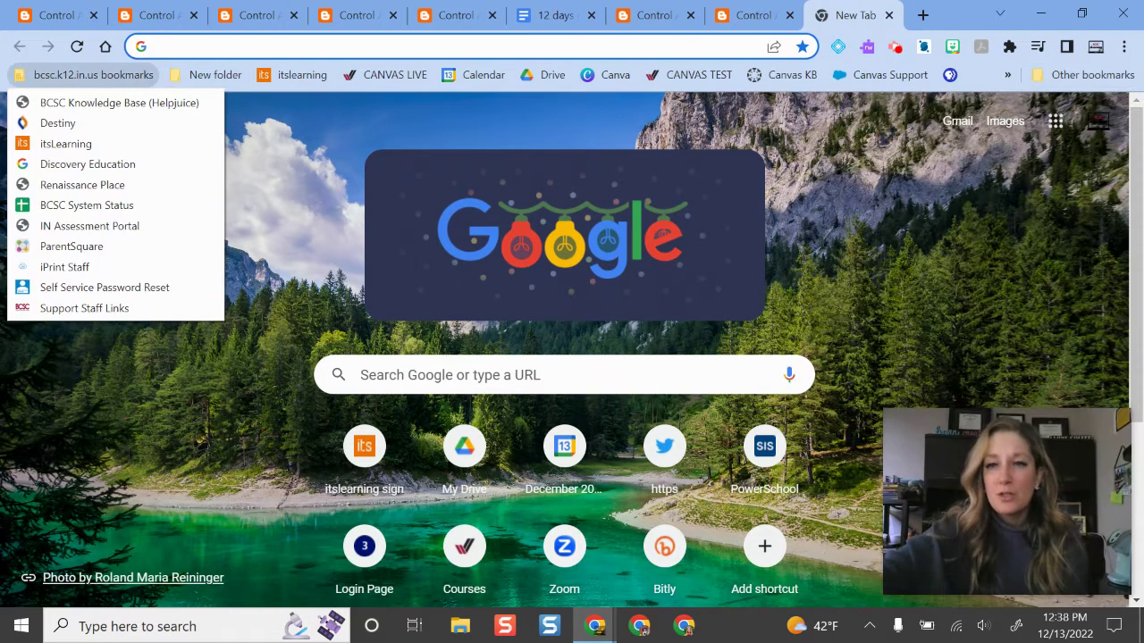
Close the school bookmarks list and start adding a new folder from the bookmarks bar menu.
{"action": "left_click", "coordinate": [881, 198]}
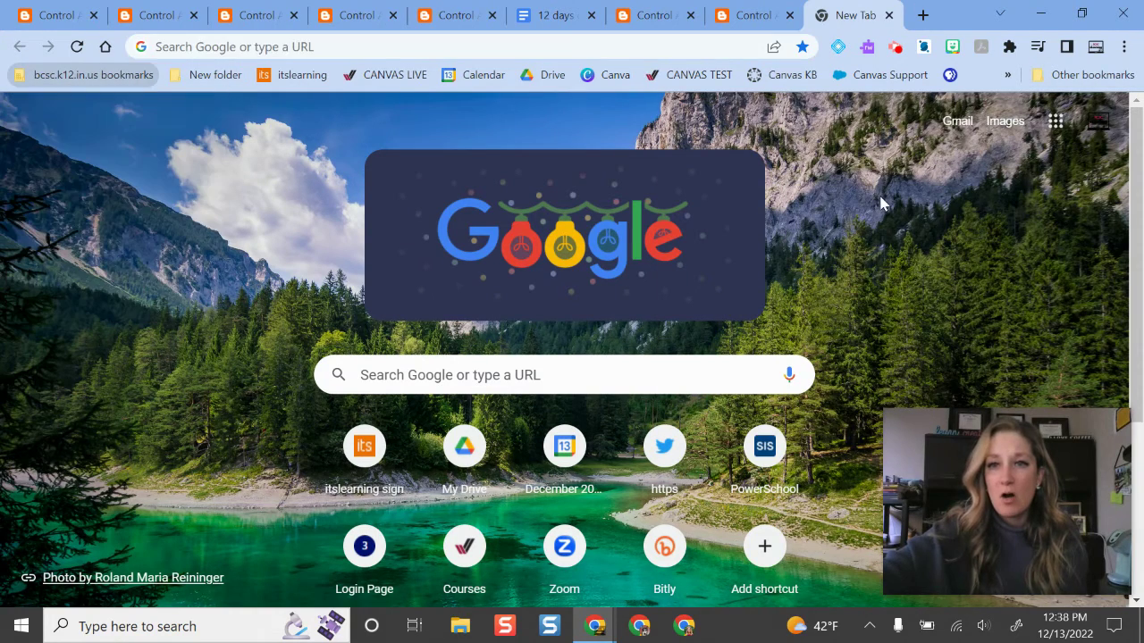
{"action": "right_click", "coordinate": [980, 83]}
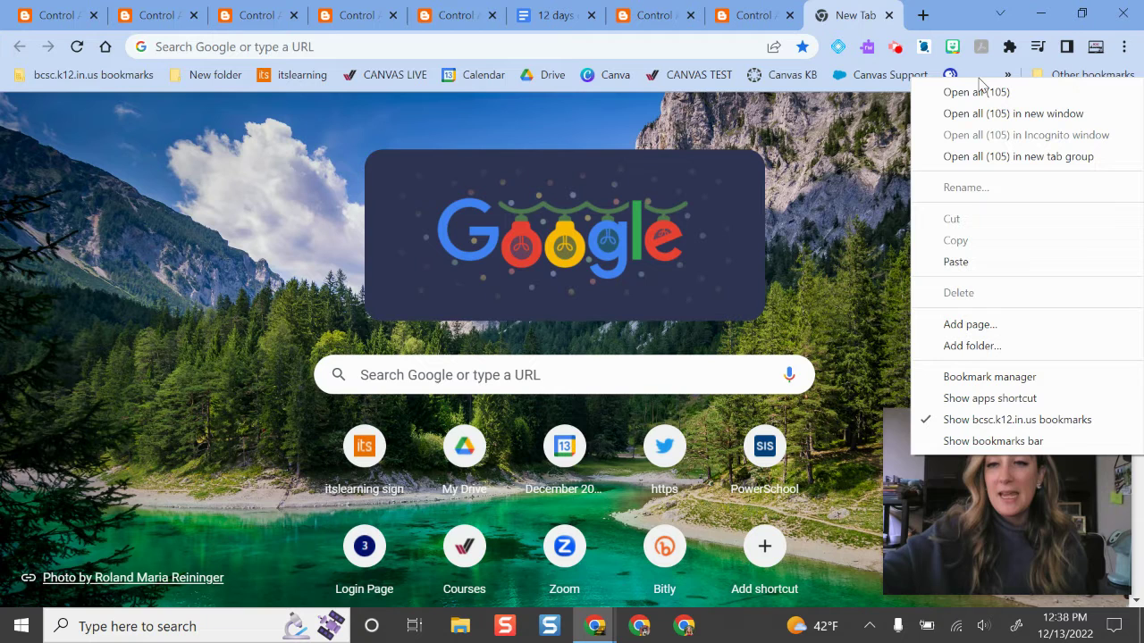
{"action": "left_click", "coordinate": [999, 348]}
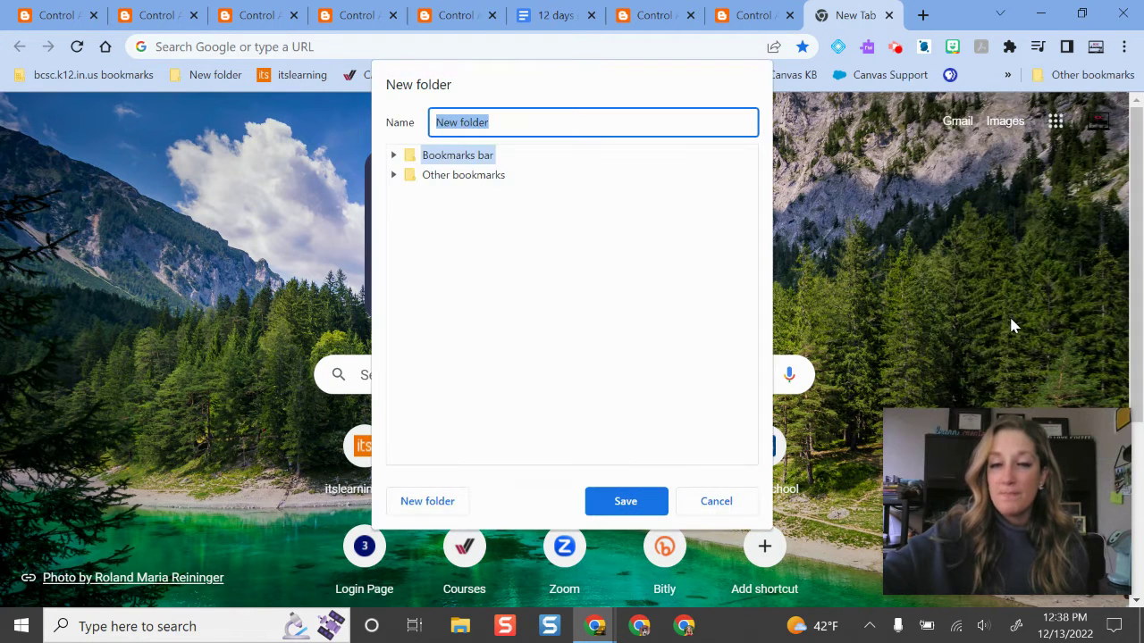
Create a folder named 'Canvas Training' under Bookmarks bar and save it.
{"action": "left_click", "coordinate": [393, 157]}
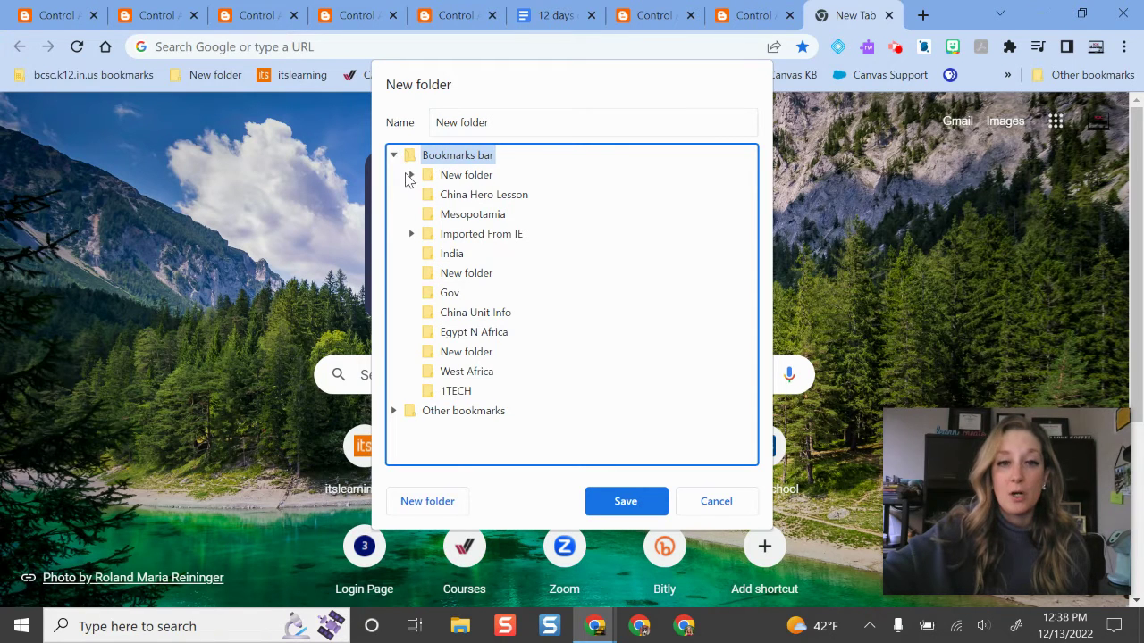
{"action": "left_click", "coordinate": [427, 501]}
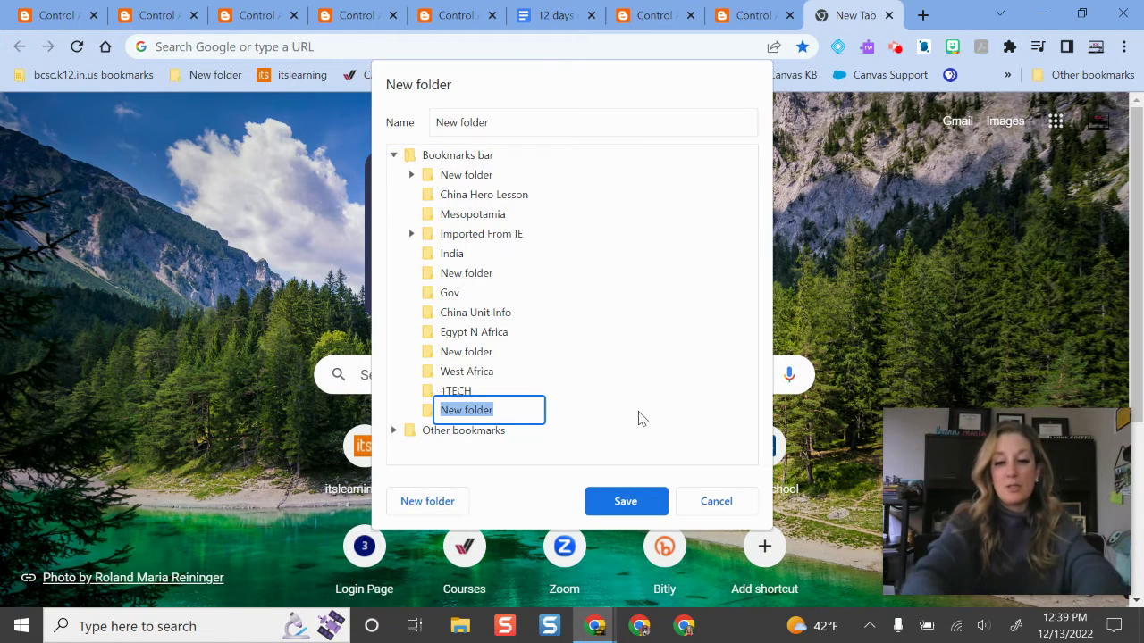
{"action": "type", "text": "Canvas"}
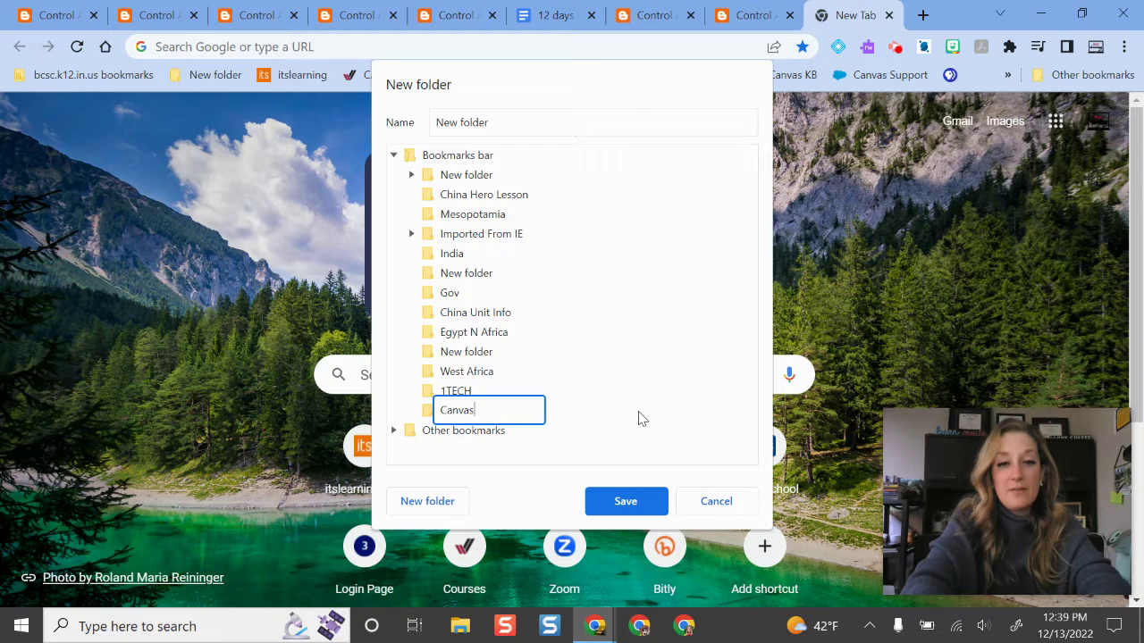
{"action": "type", "text": " Training"}
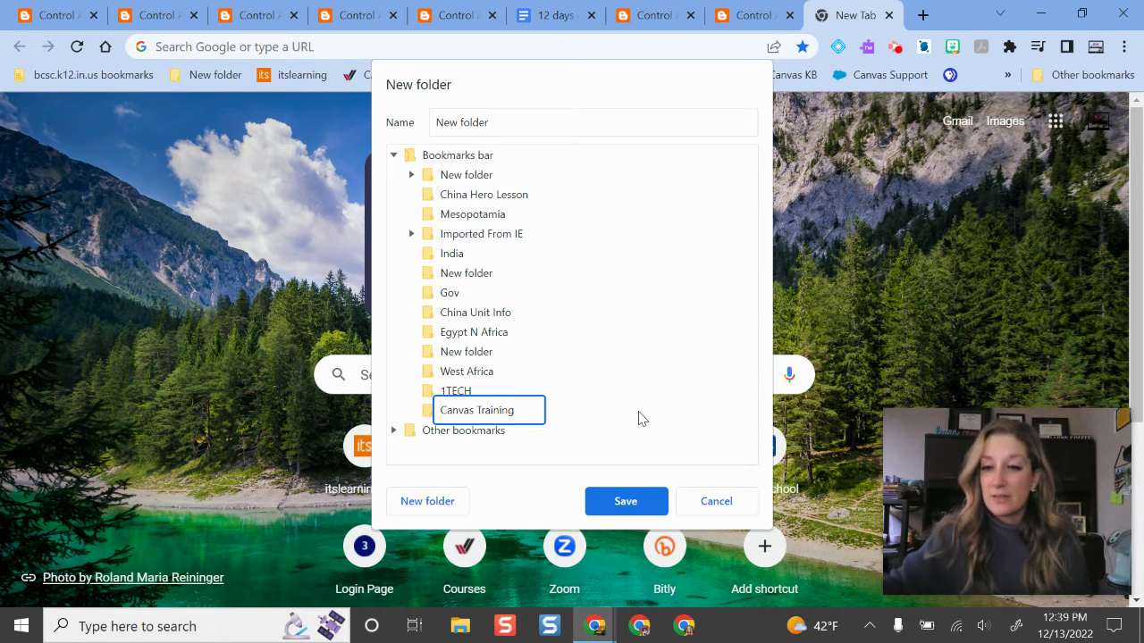
{"action": "left_click", "coordinate": [625, 503]}
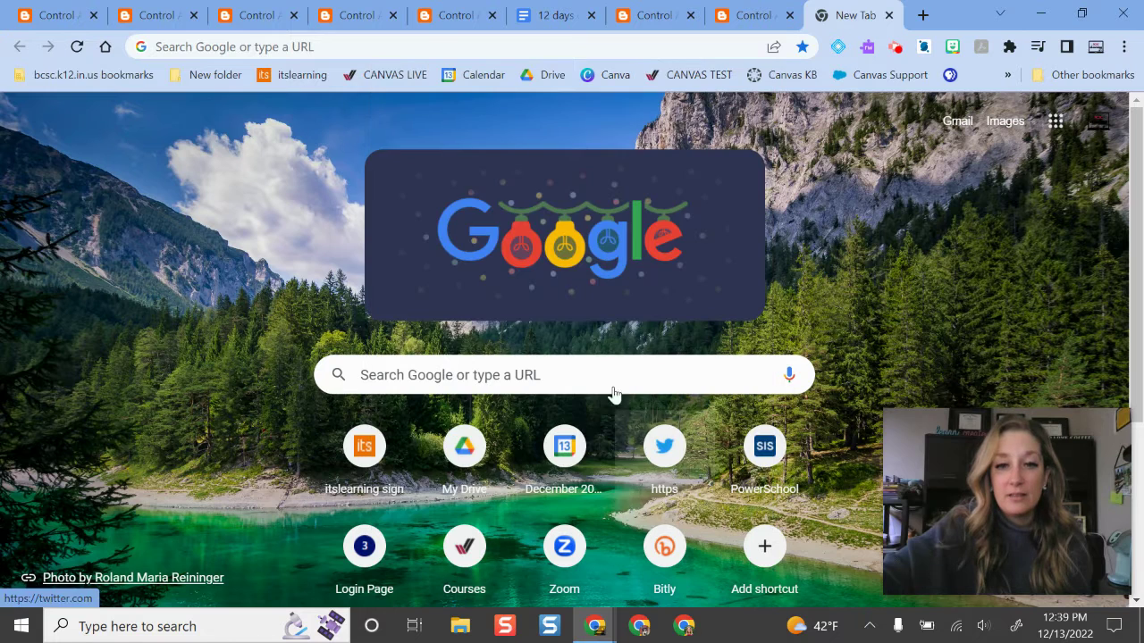
In the Bookmark manager, drag Canvas Training to the top of the Bookmarks bar, then close the manager.
{"action": "right_click", "coordinate": [1003, 80]}
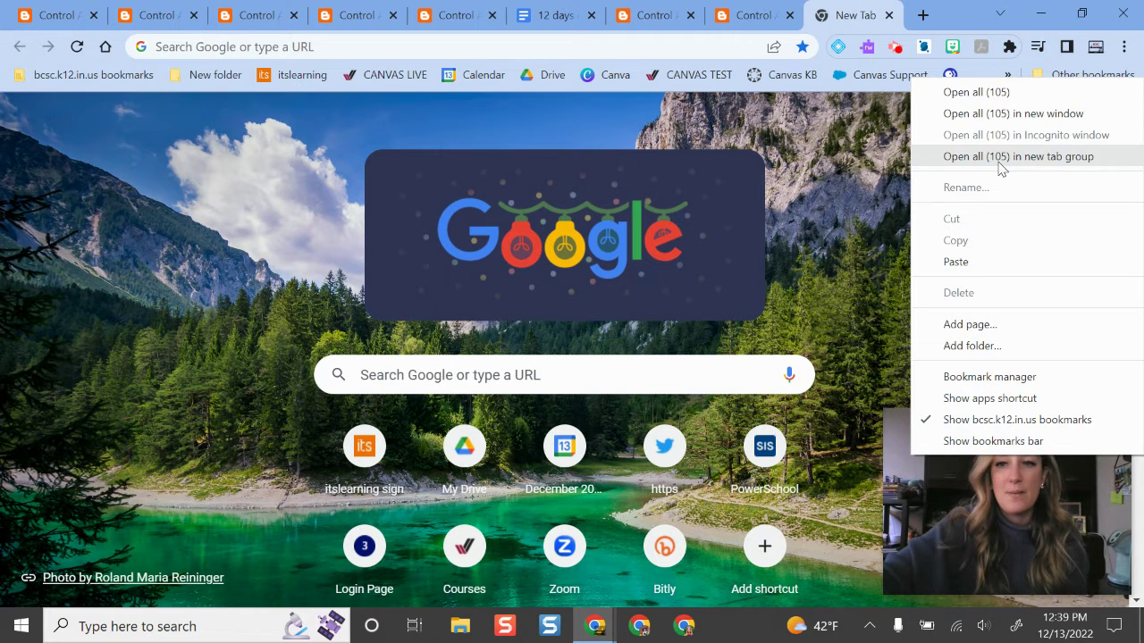
{"action": "left_click", "coordinate": [1017, 377]}
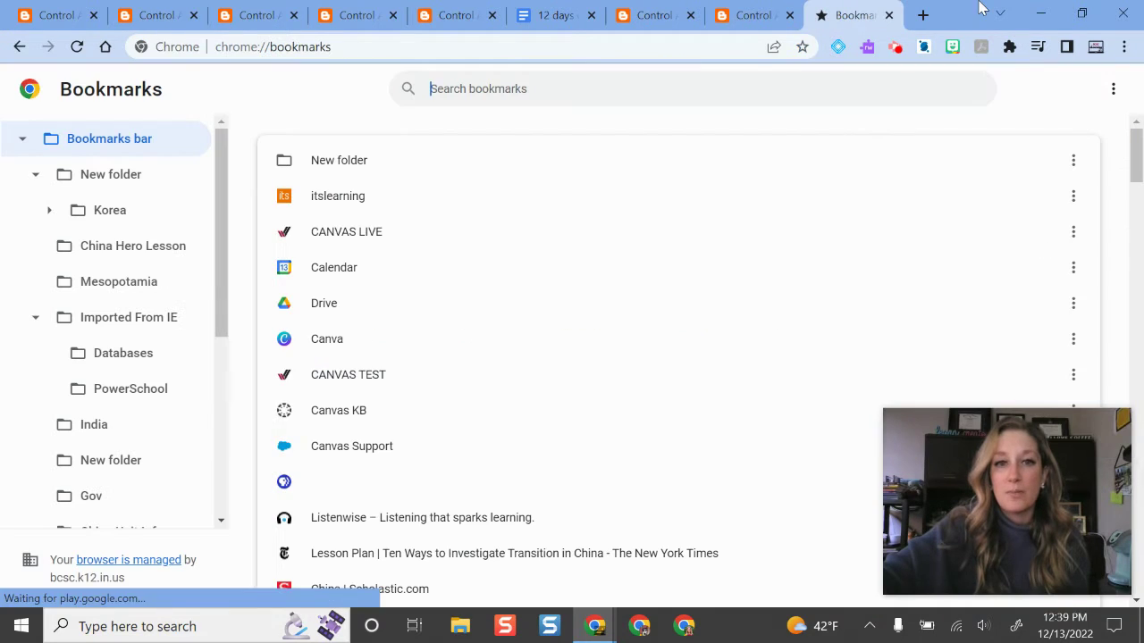
{"action": "scroll", "coordinate": [527, 429], "scroll_direction": "down", "scroll_amount": 5}
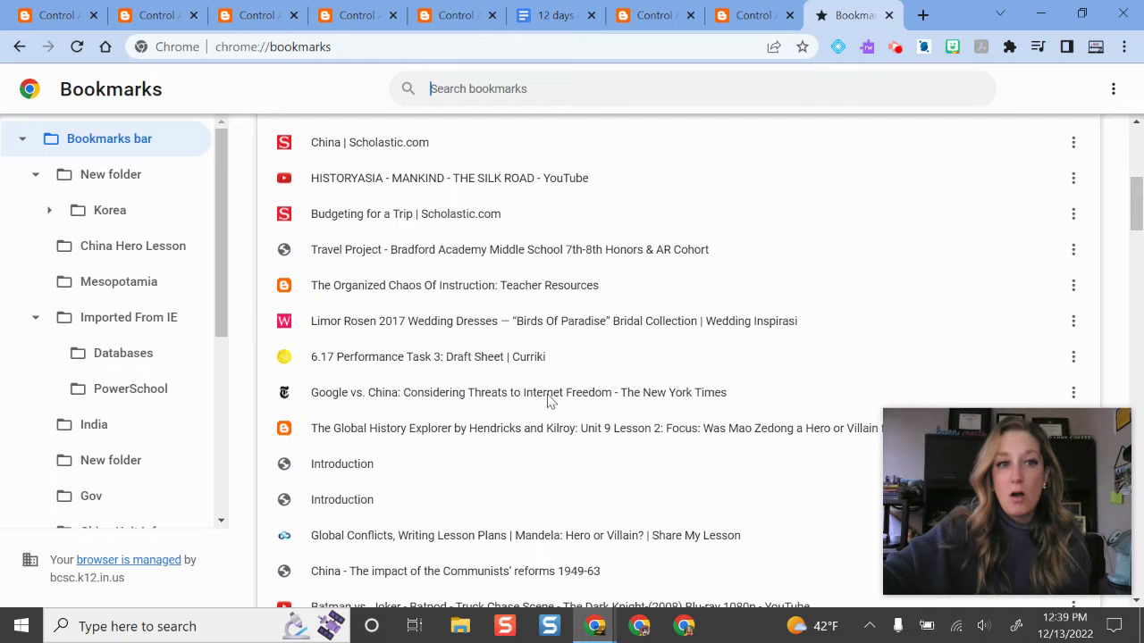
{"action": "scroll", "coordinate": [107, 340], "scroll_direction": "down", "scroll_amount": 4}
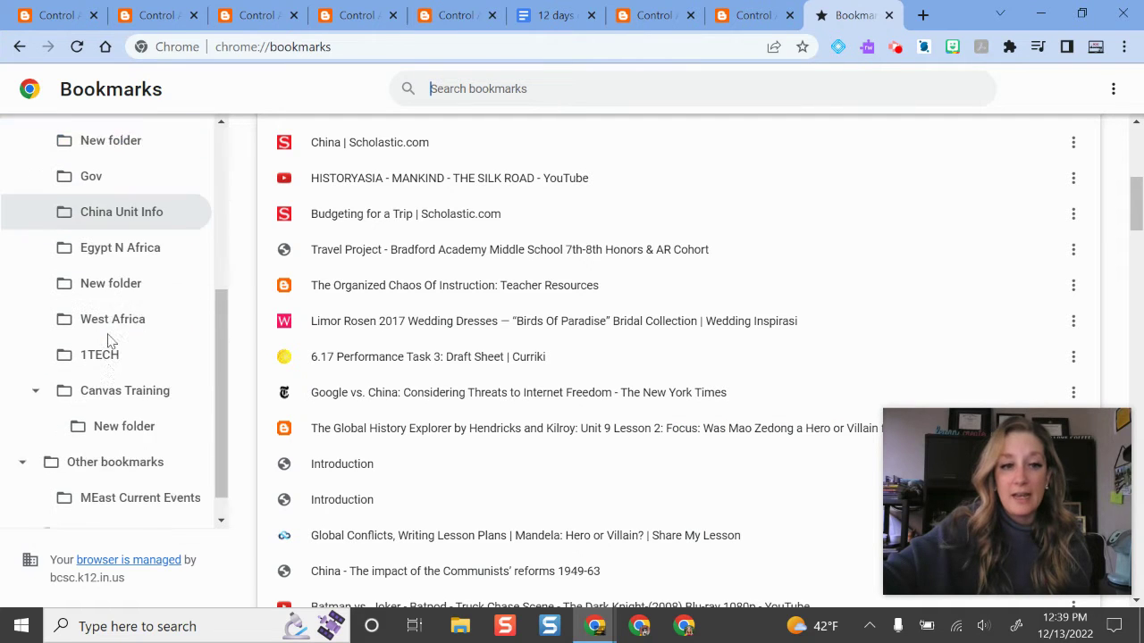
{"action": "scroll", "coordinate": [107, 339], "scroll_direction": "down", "scroll_amount": 1}
{"action": "scroll", "coordinate": [121, 345], "scroll_direction": "up", "scroll_amount": 6}
{"action": "scroll", "coordinate": [120, 345], "scroll_direction": "down", "scroll_amount": 6}
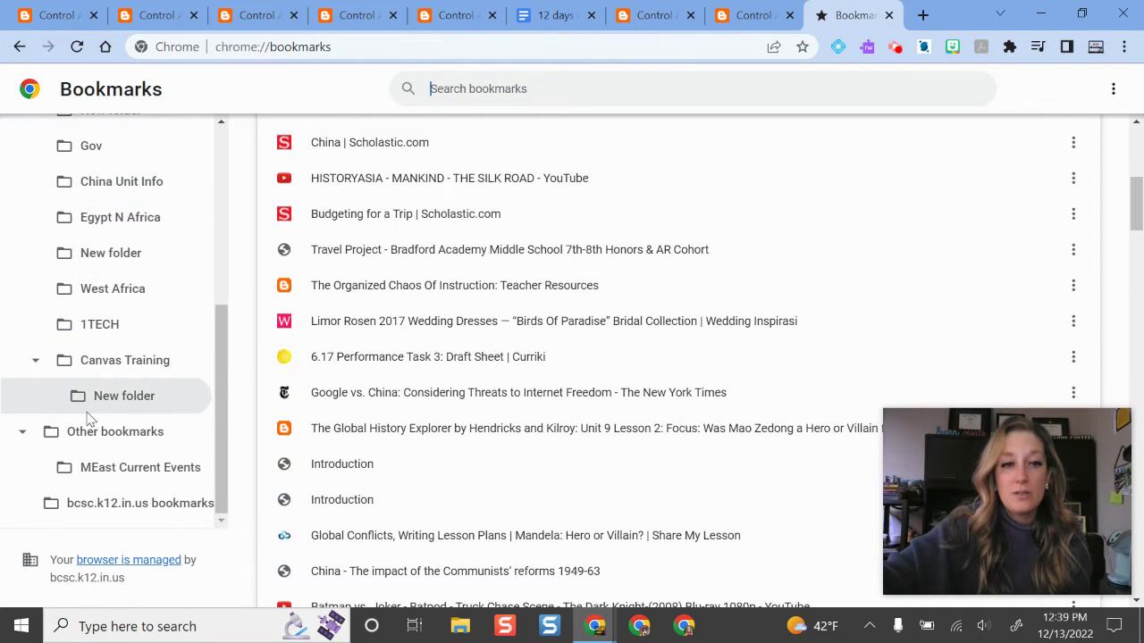
{"action": "left_click_drag", "start_coordinate": [141, 368], "coordinate": [87, 157]}
{"action": "scroll", "coordinate": [135, 215], "scroll_direction": "up", "scroll_amount": 4}
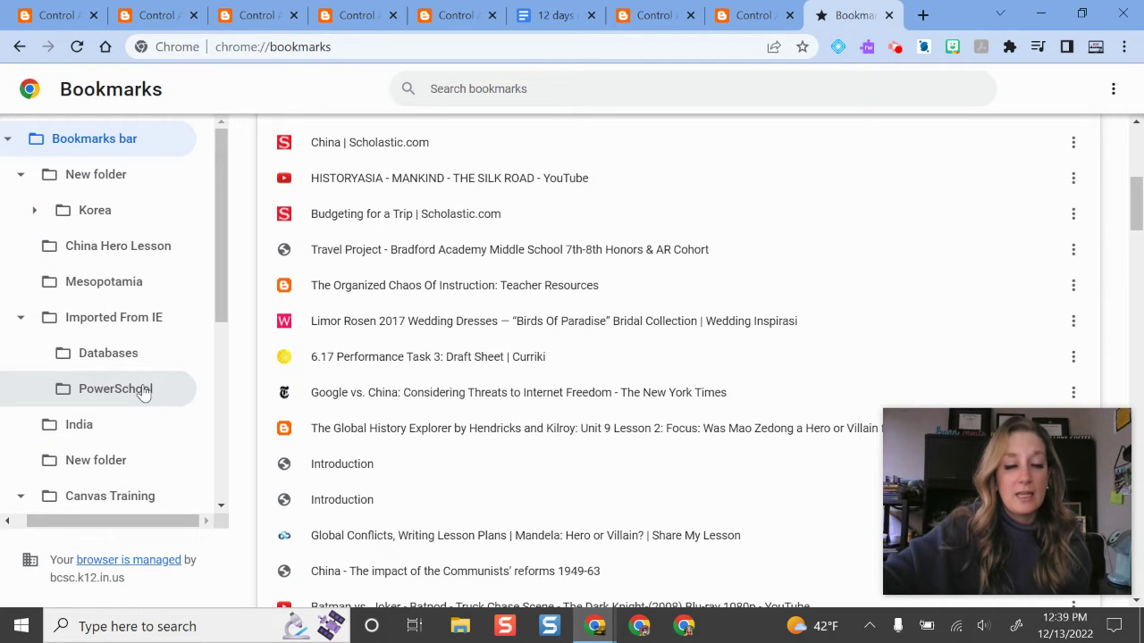
{"action": "left_click_drag", "start_coordinate": [141, 510], "coordinate": [97, 161]}
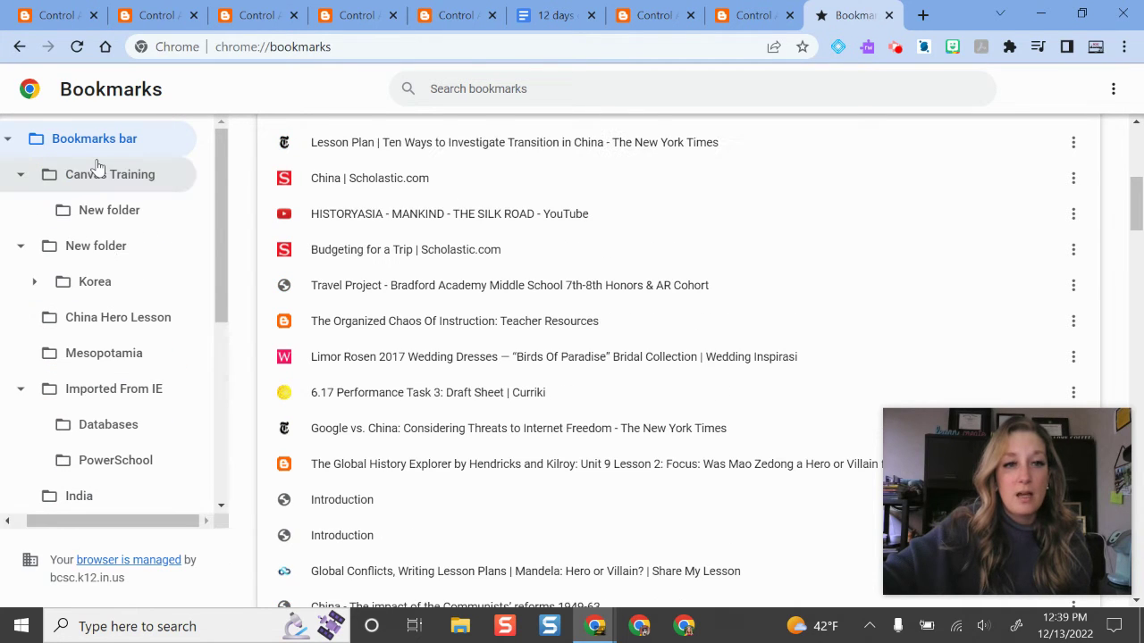
{"action": "left_click", "coordinate": [888, 15]}
{"action": "left_click", "coordinate": [920, 15]}
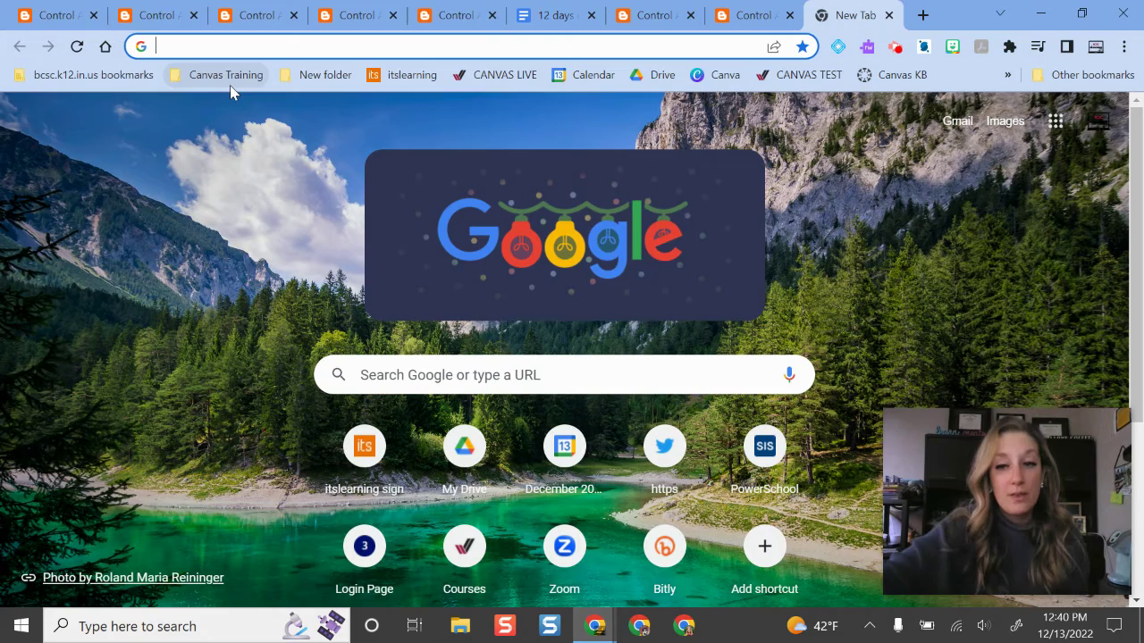
In a new tab, go to Google Drive and search for 'canvas'.
{"action": "left_click", "coordinate": [923, 18]}
{"action": "left_click", "coordinate": [657, 75]}
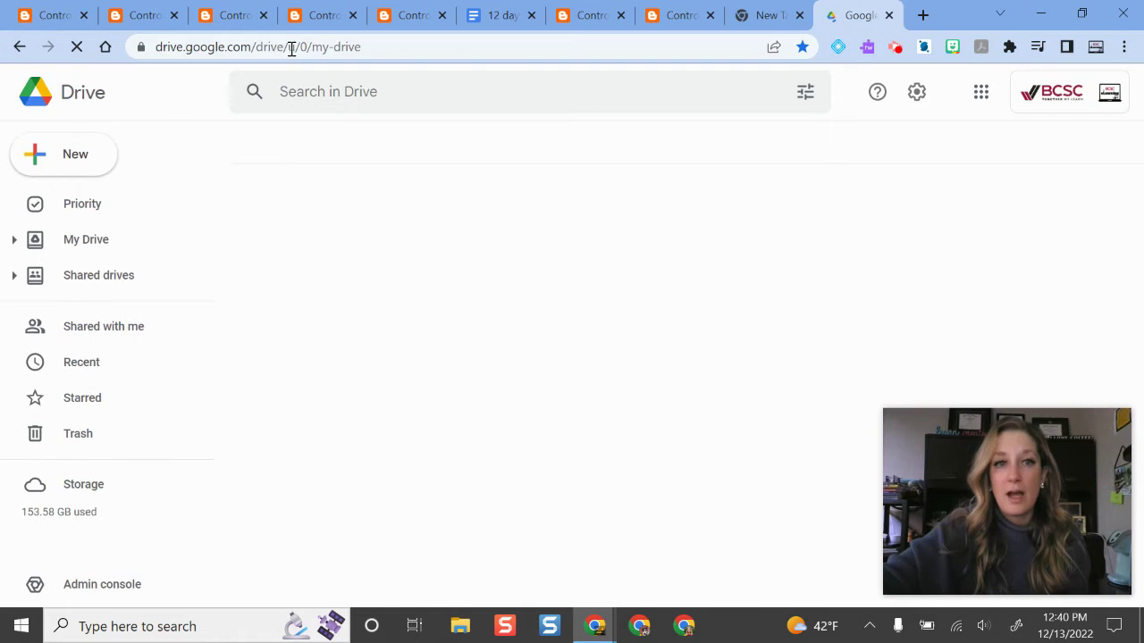
{"action": "left_click", "coordinate": [315, 91]}
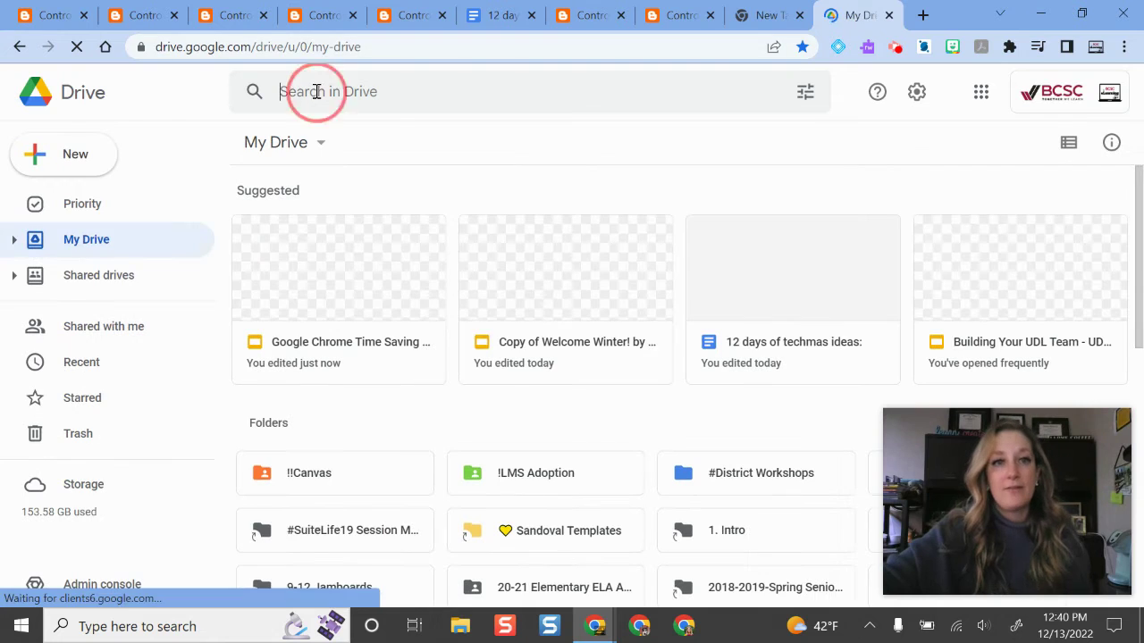
{"action": "type", "text": "canvas"}
{"action": "key", "text": "Return"}
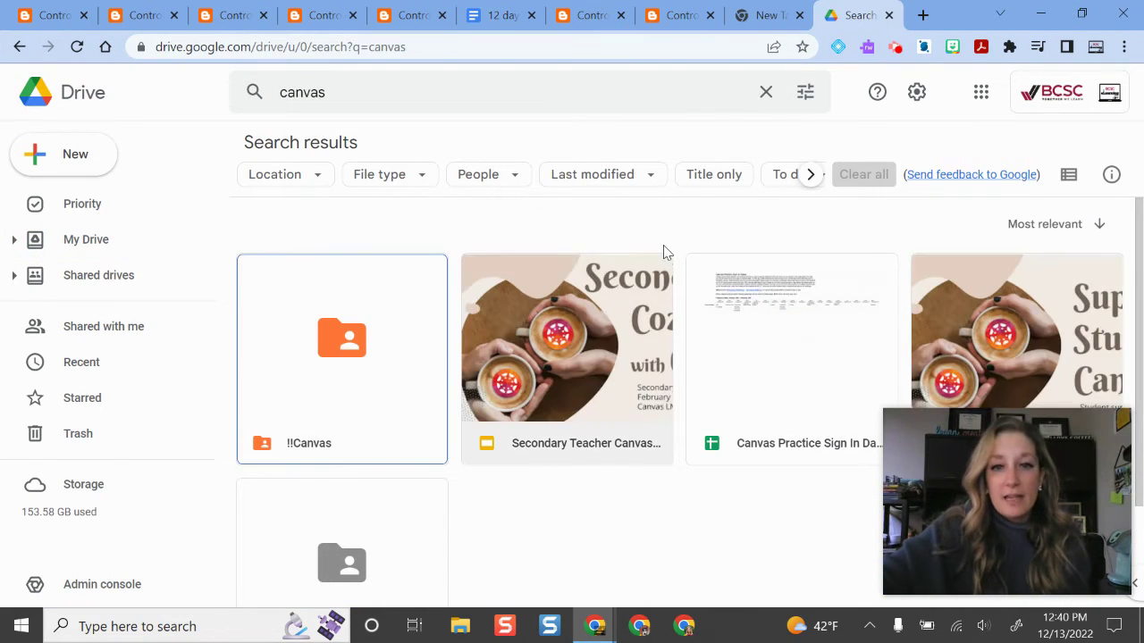
Open the 'Secondary Teacher Canvas Training Slides' deck and switch to its tab.
{"action": "left_click", "coordinate": [631, 385]}
{"action": "double_click", "coordinate": [574, 351]}
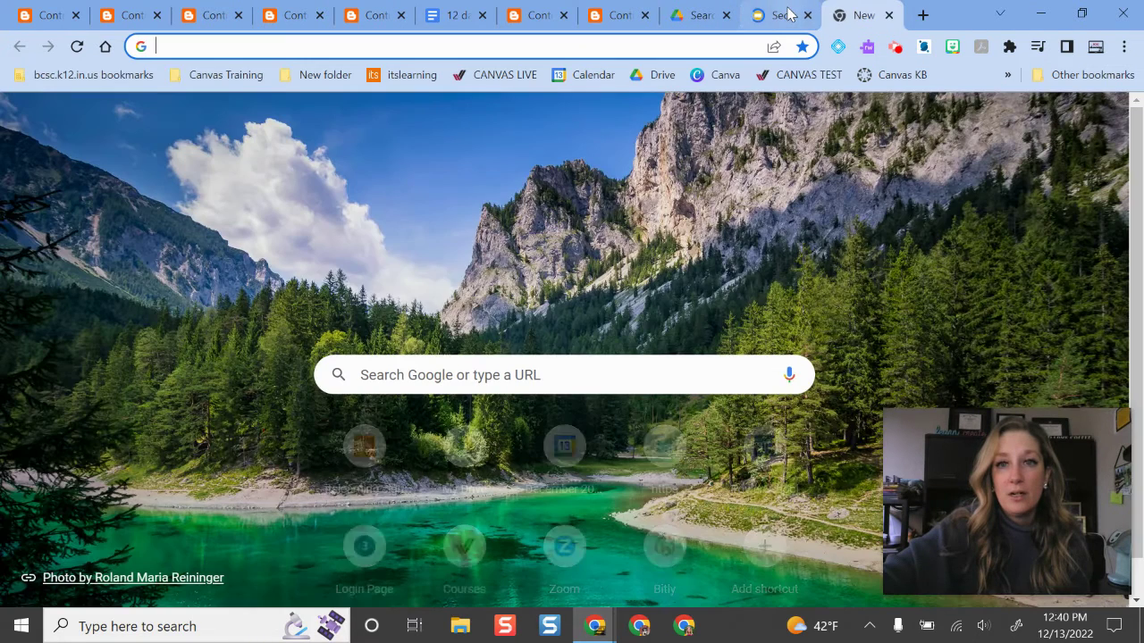
{"action": "left_click", "coordinate": [786, 15]}
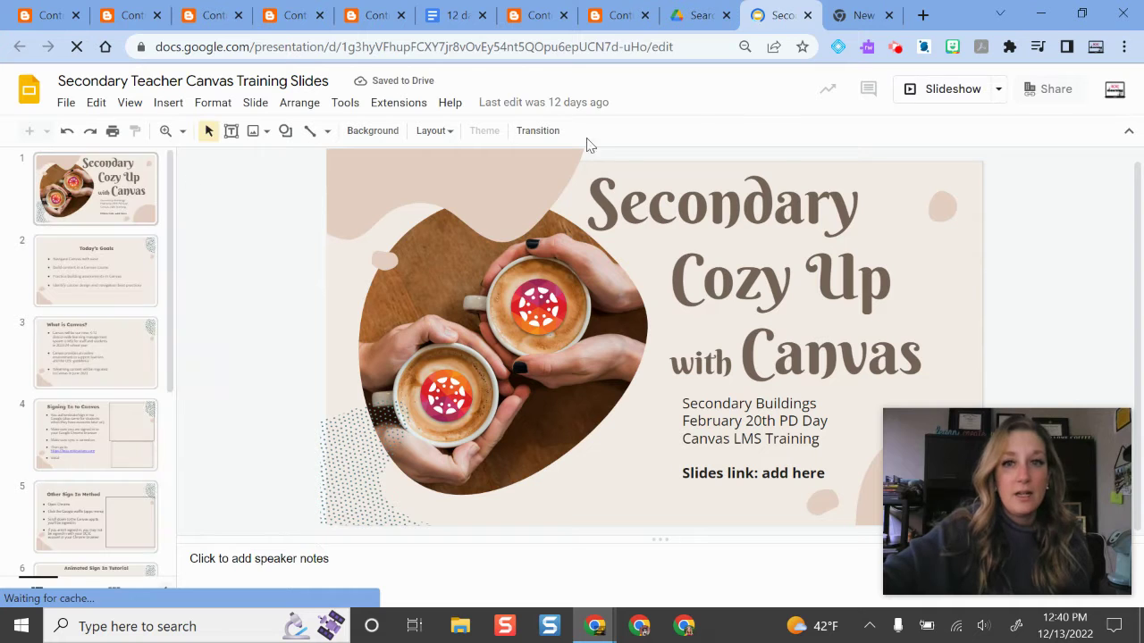
Bookmark the Canvas Training Slides deck into the Canvas Training folder, then return to the new tab.
{"action": "left_click", "coordinate": [101, 263]}
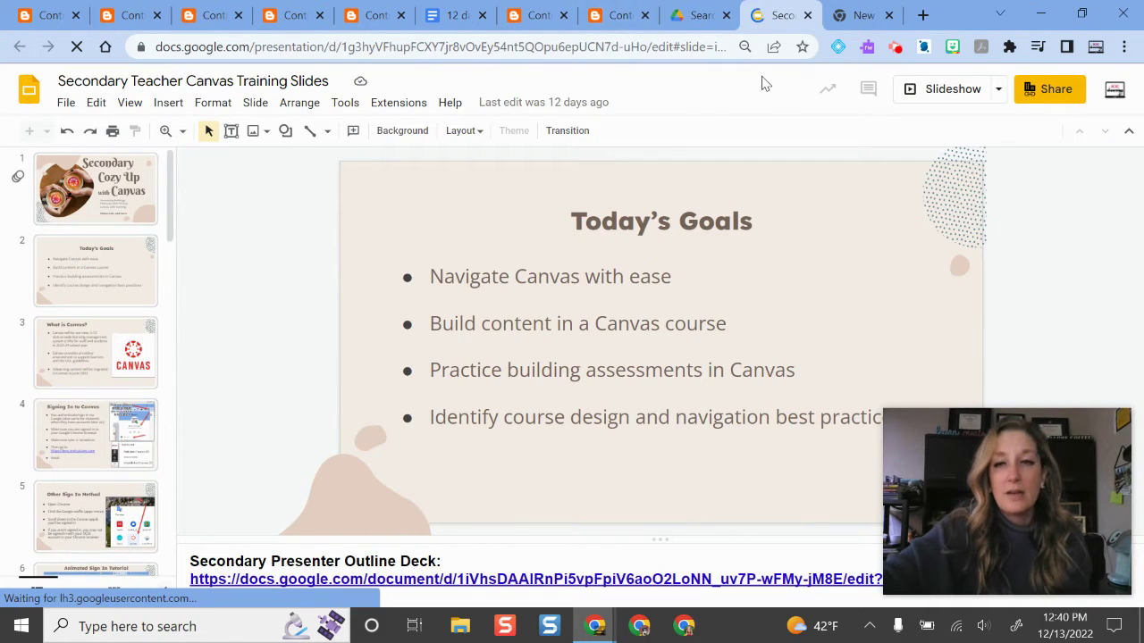
{"action": "left_click", "coordinate": [802, 48]}
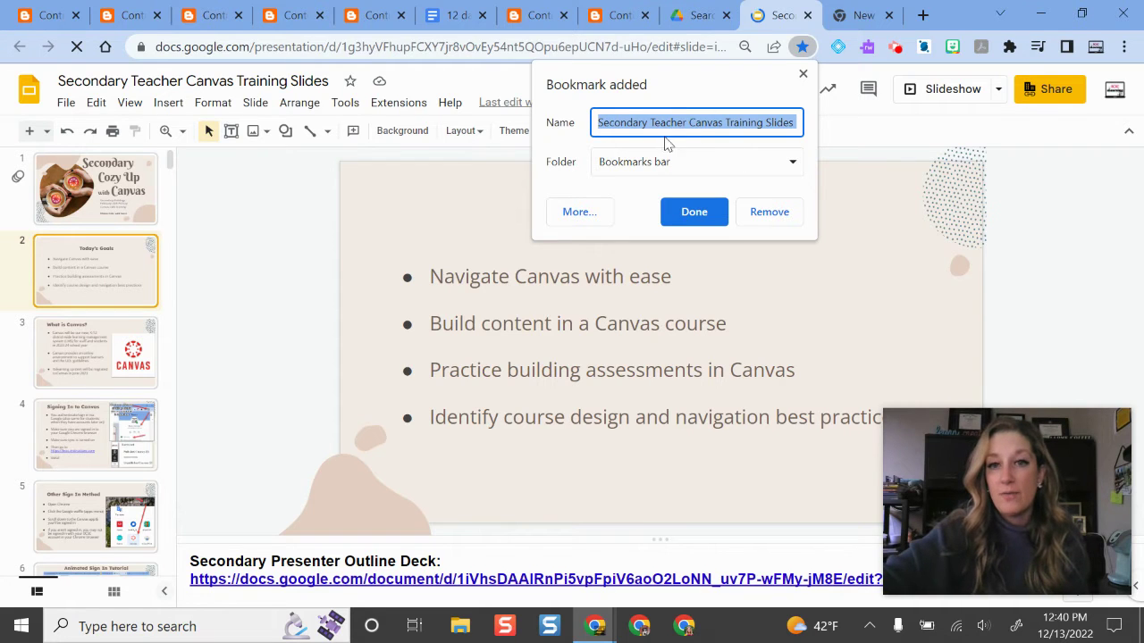
{"action": "left_click", "coordinate": [671, 170]}
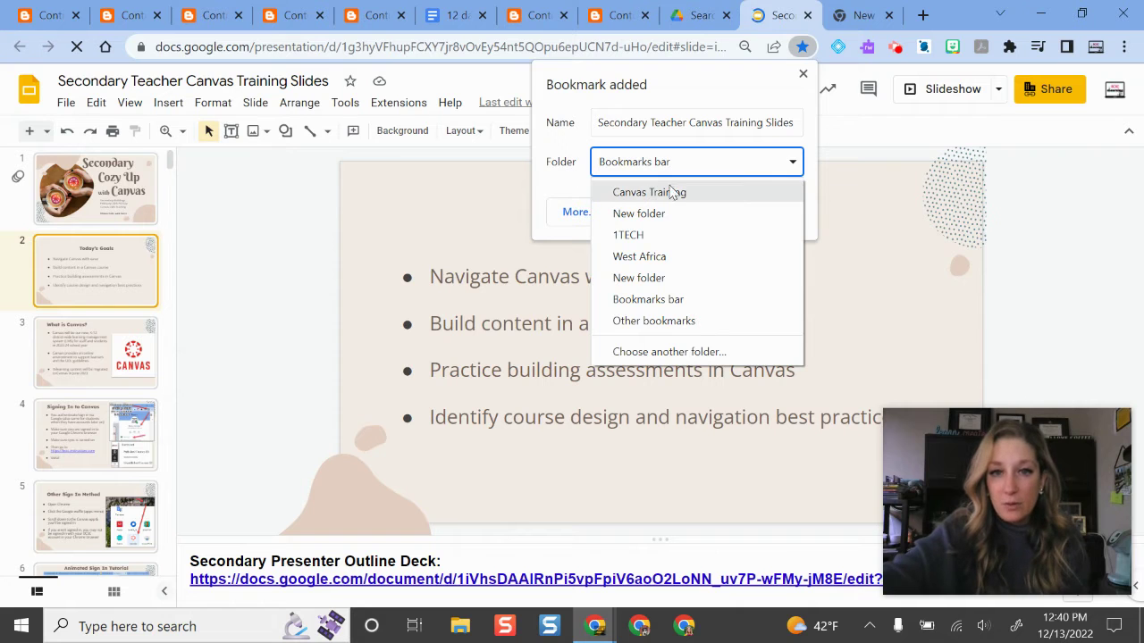
{"action": "left_click", "coordinate": [703, 193]}
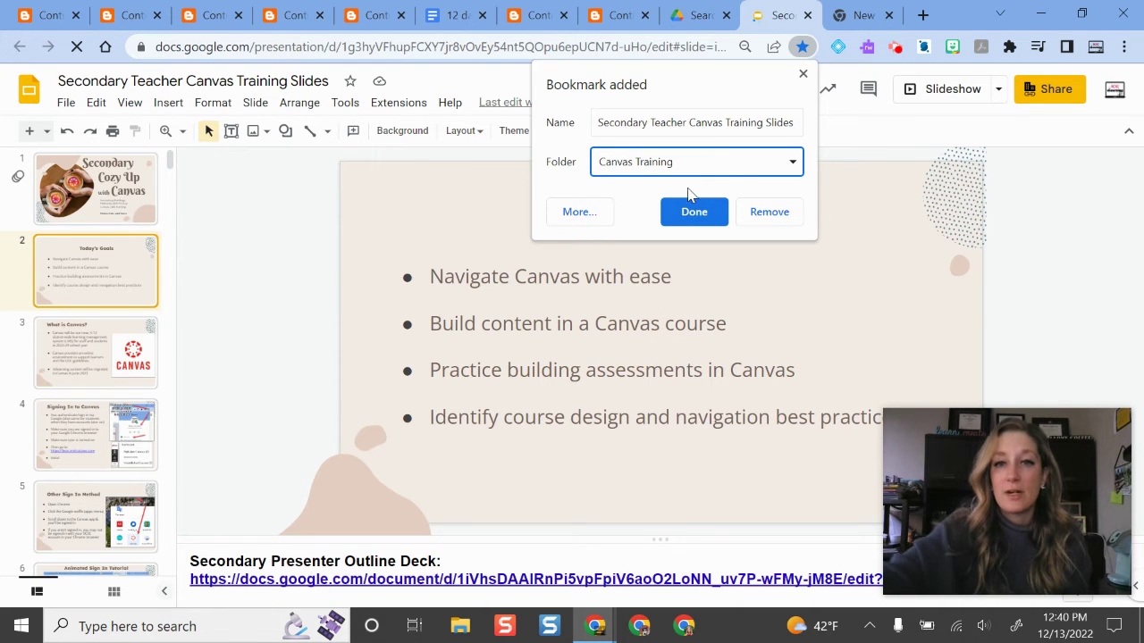
{"action": "left_click", "coordinate": [691, 212]}
{"action": "left_click", "coordinate": [861, 15]}
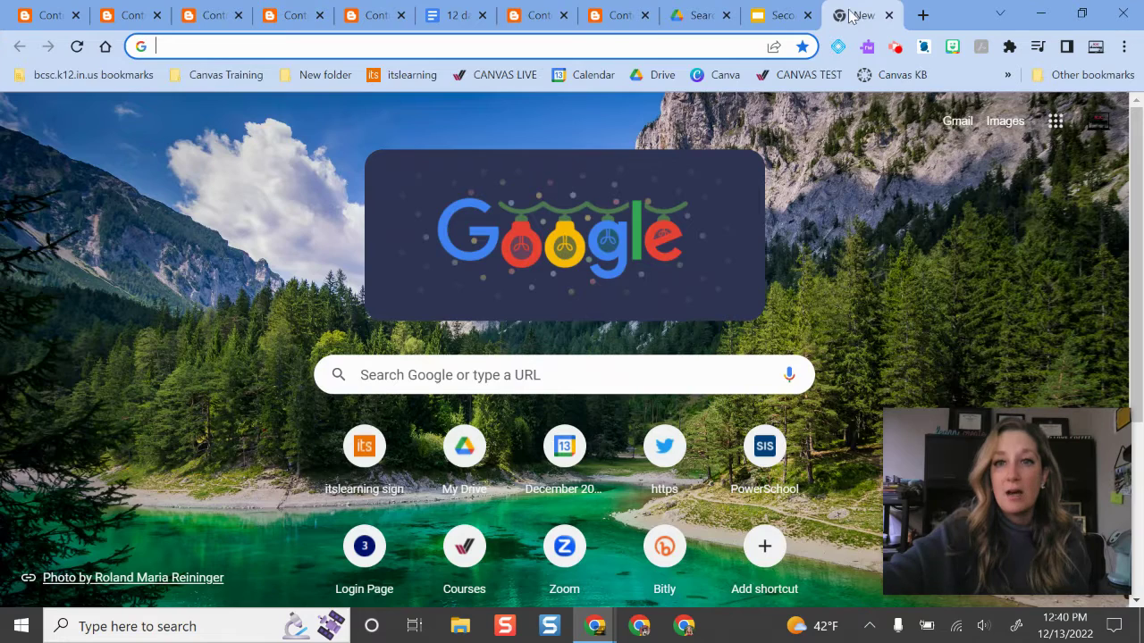
Check the Canvas Training folder's contents, then delete the cluttered 'New folder' from the bookmarks bar.
{"action": "left_click", "coordinate": [221, 76]}
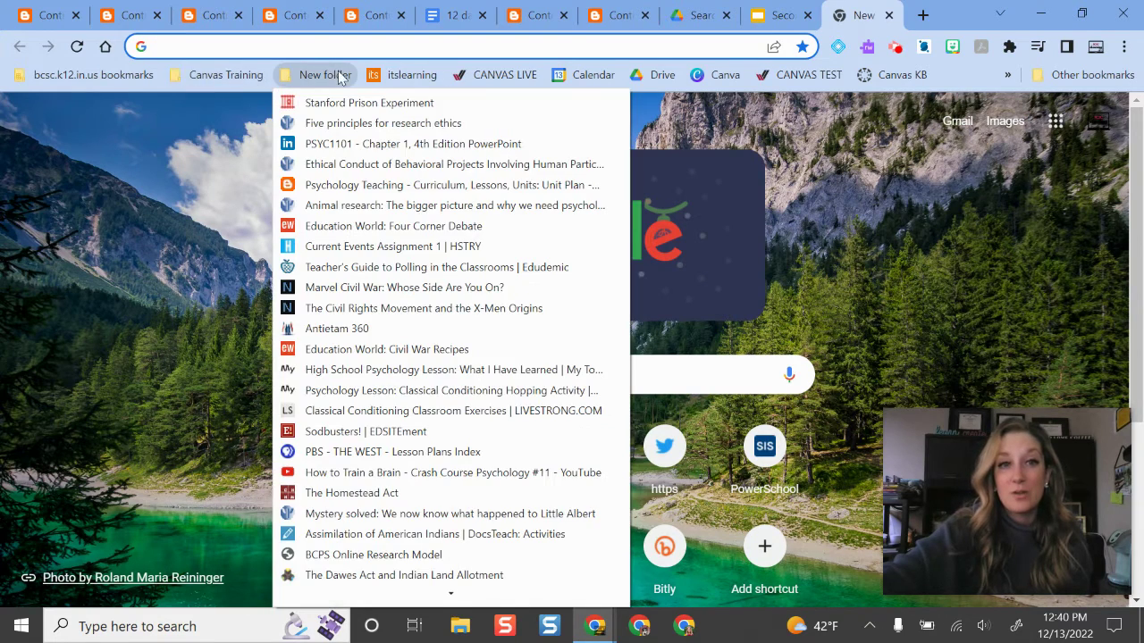
{"action": "left_click", "coordinate": [248, 217]}
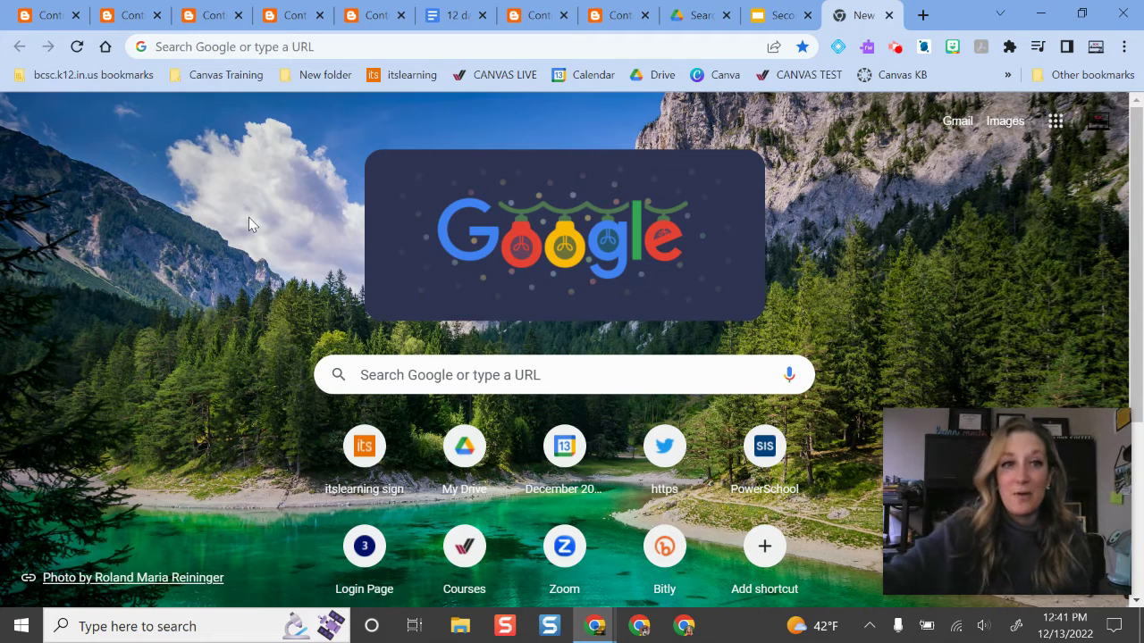
{"action": "right_click", "coordinate": [327, 76]}
{"action": "left_click", "coordinate": [401, 288]}
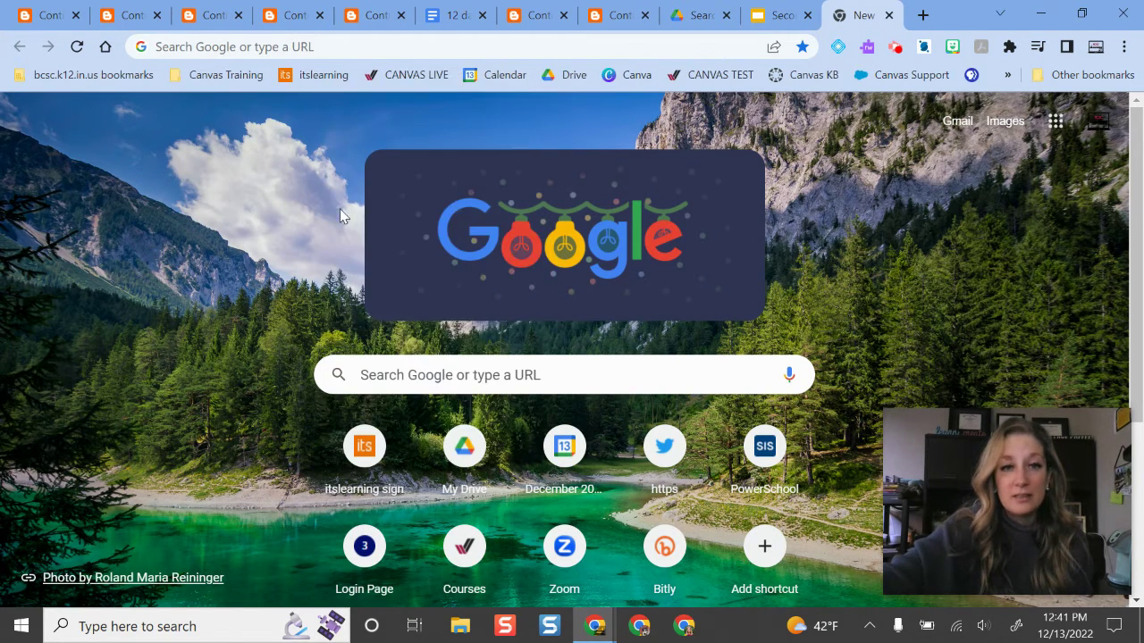